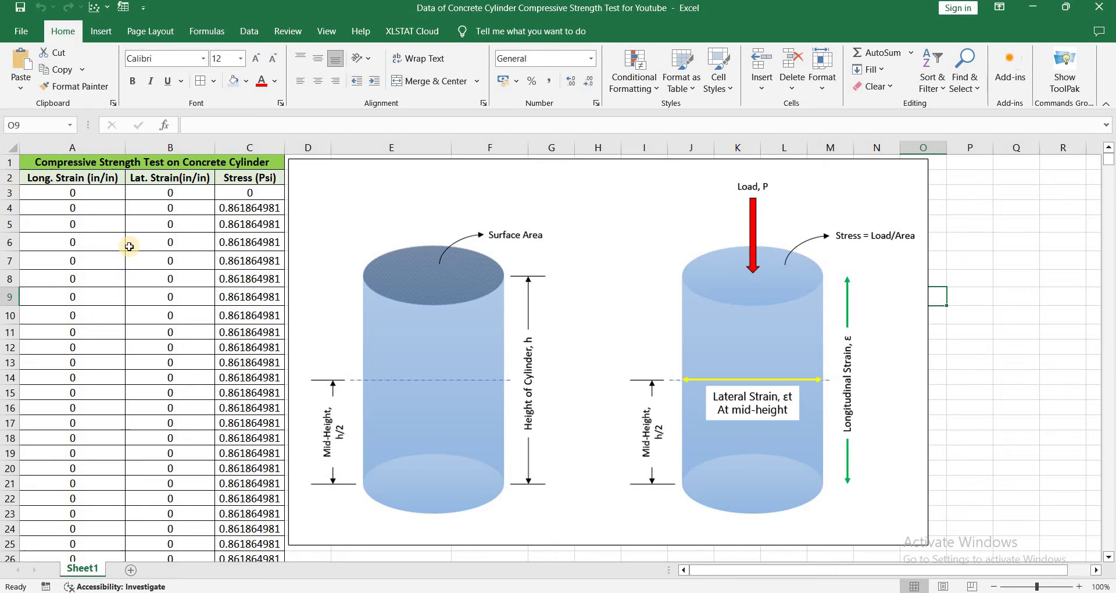
- Review the Long. Strain (in/in), Lat. Strain (in/in) and Stress (Psi) column headings
left_click(76, 186)
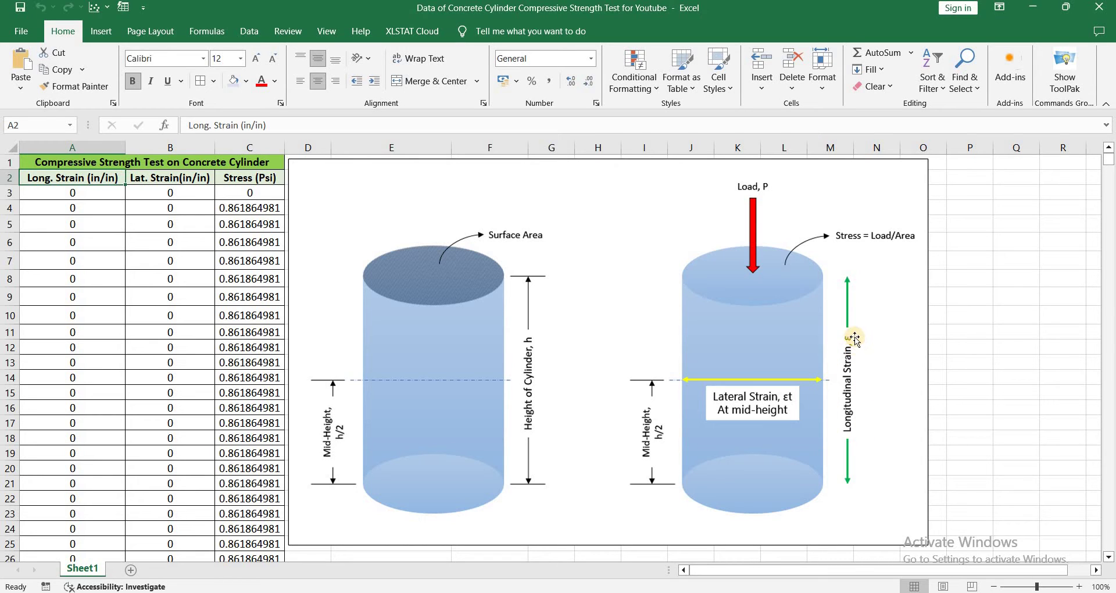
left_click(89, 147)
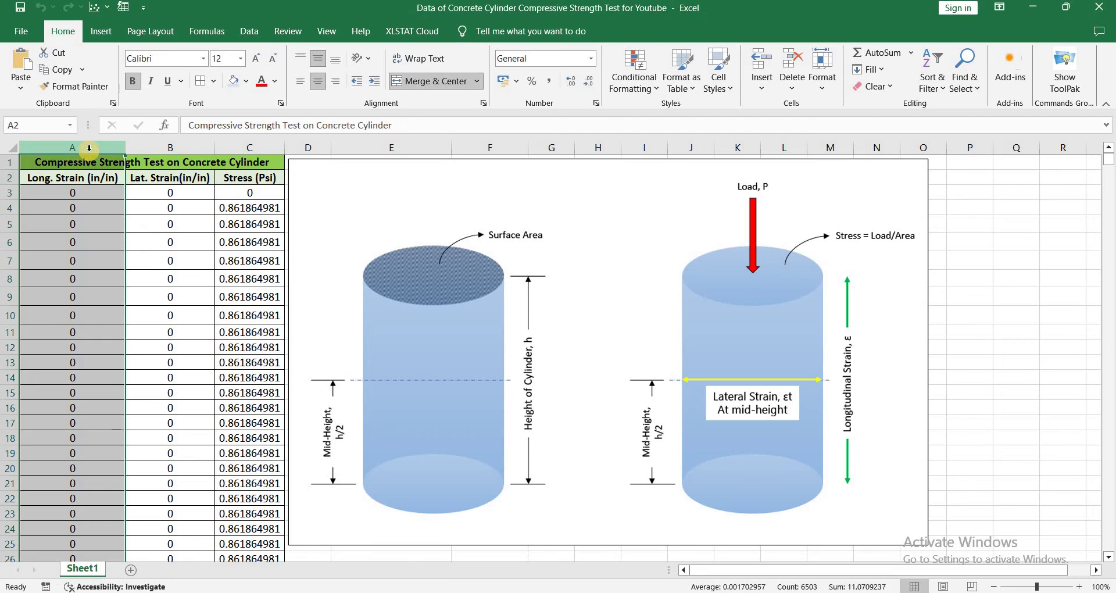
left_click(145, 176)
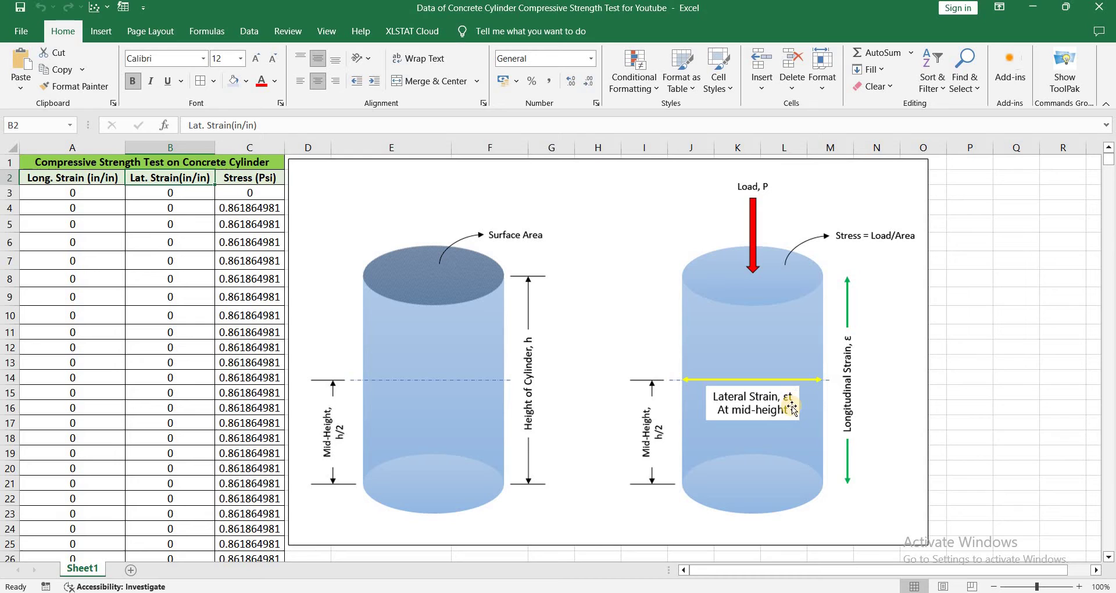
left_click(275, 179)
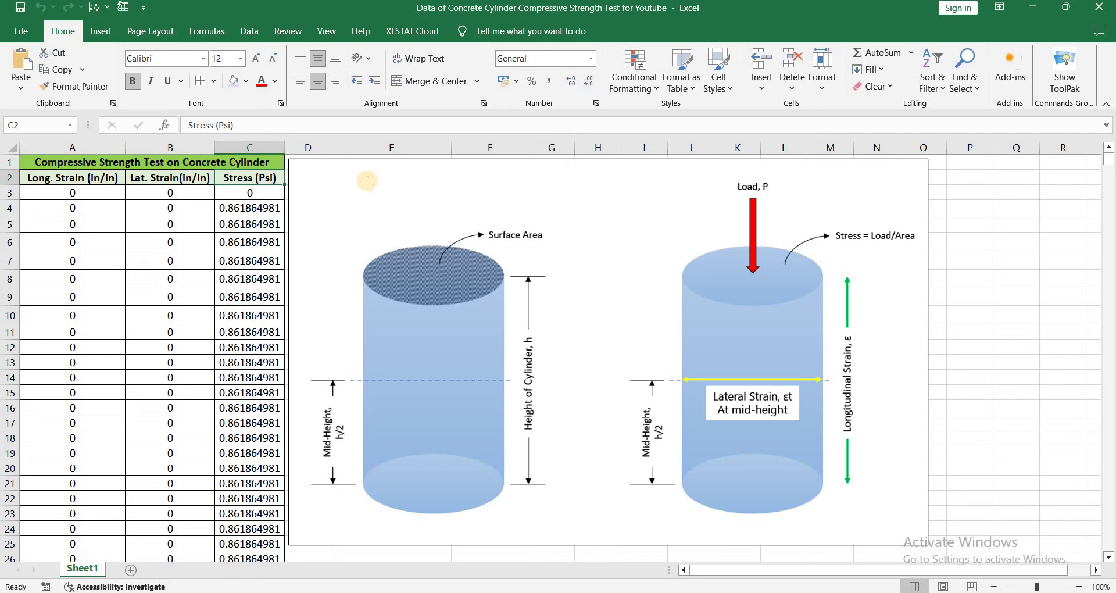
left_click(68, 177)
left_click(243, 180)
- Insert a blank Scatter with Smooth Lines chart, then move and enlarge it
left_click(102, 32)
left_click(405, 91)
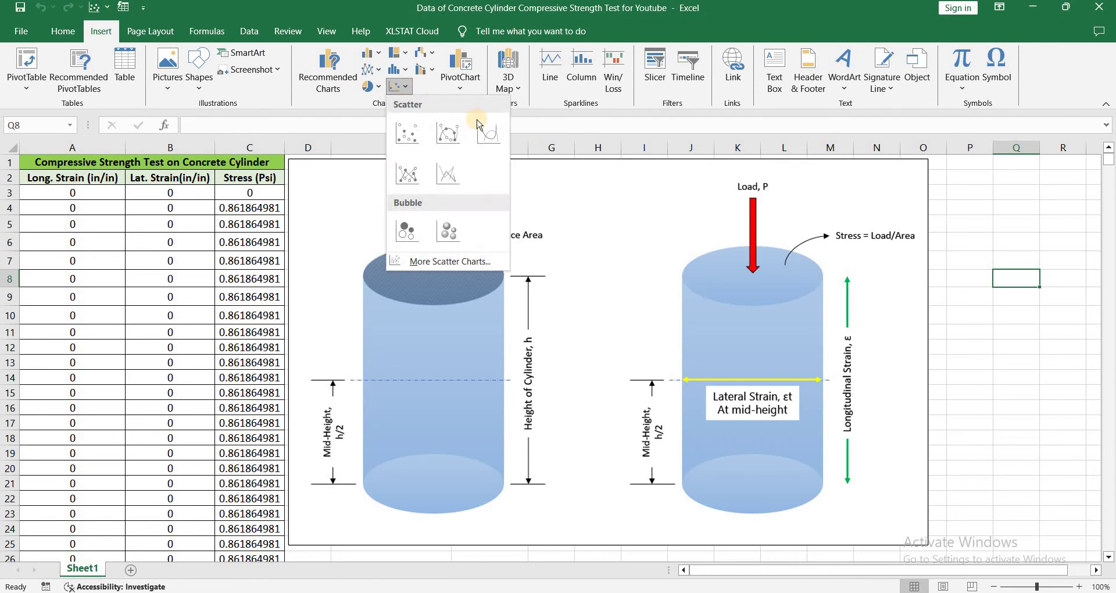
left_click(487, 131)
left_click_drag(529, 320, 486, 242)
left_click_drag(692, 385, 843, 473)
- Add a chart series with X values A3:A6503 and Y values C3:C6503
left_click(737, 81)
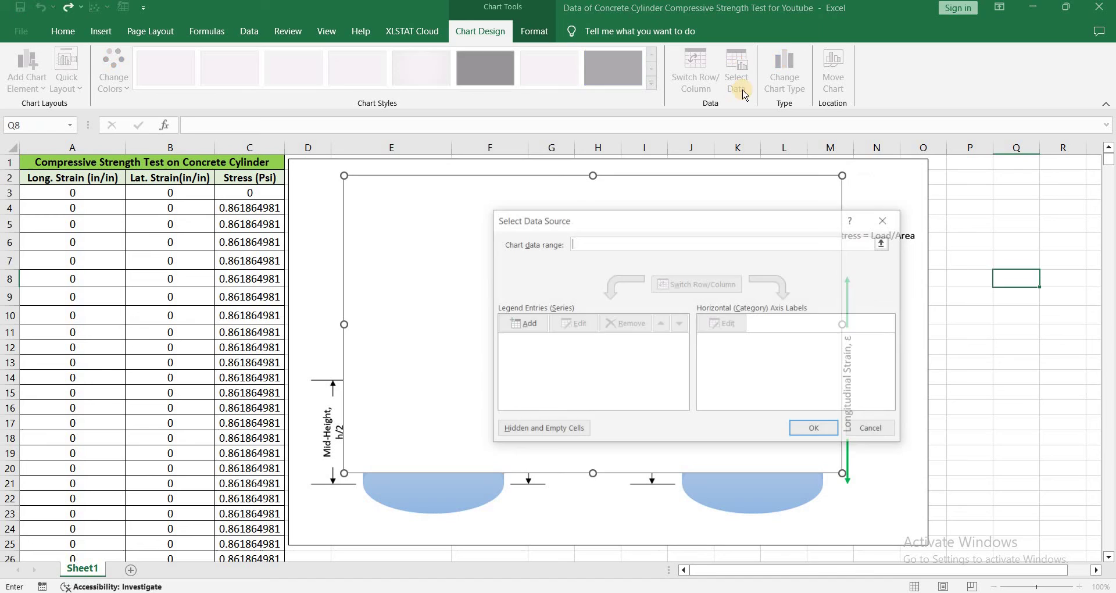
left_click(525, 322)
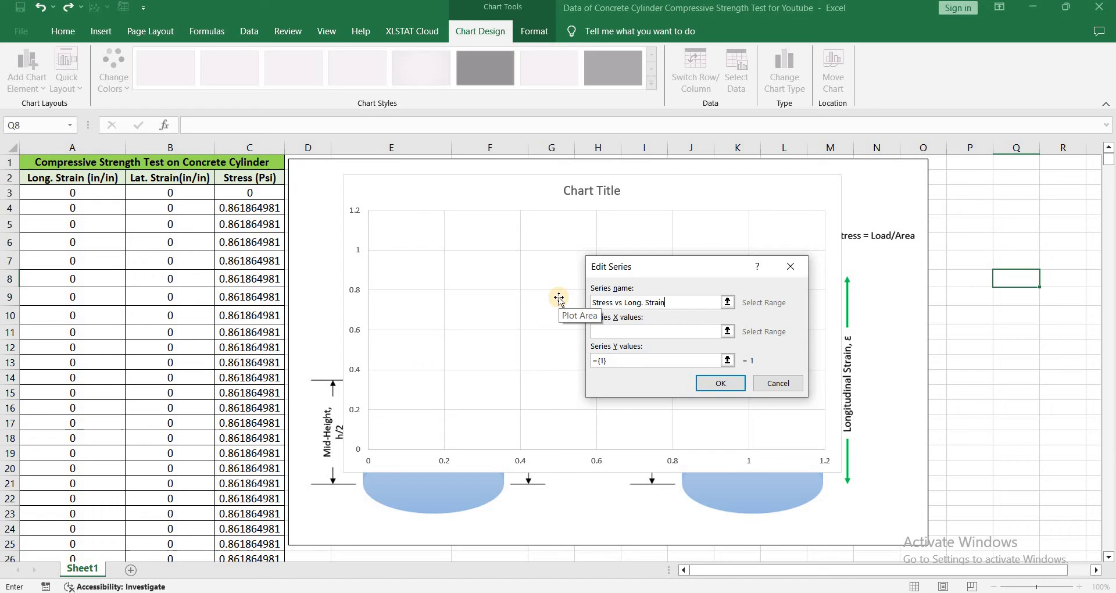
left_click(608, 331)
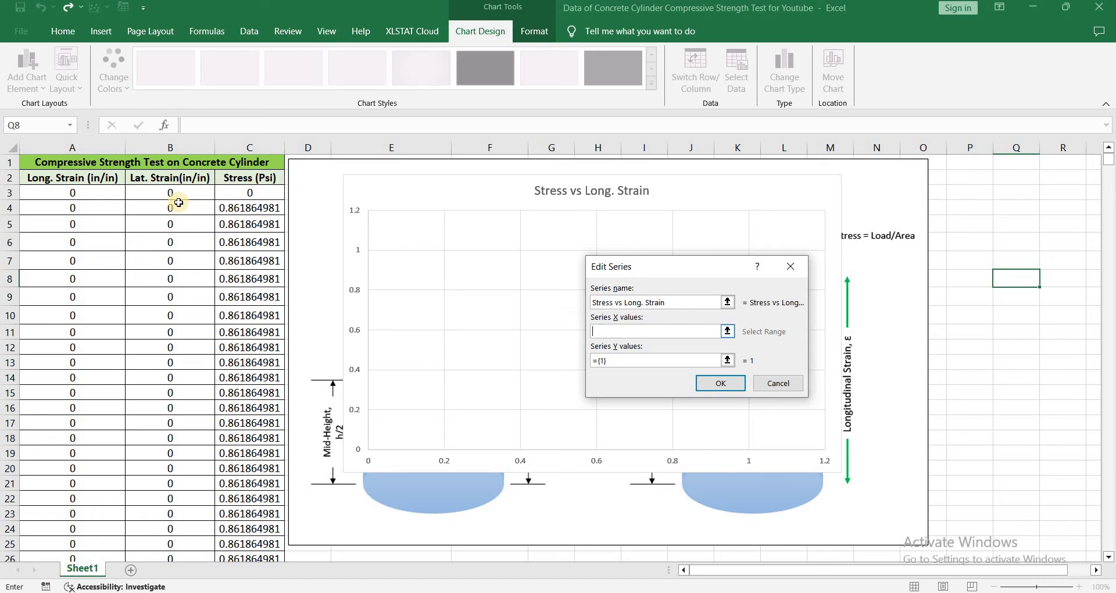
left_click(113, 192)
key("ctrl+shift+Down")
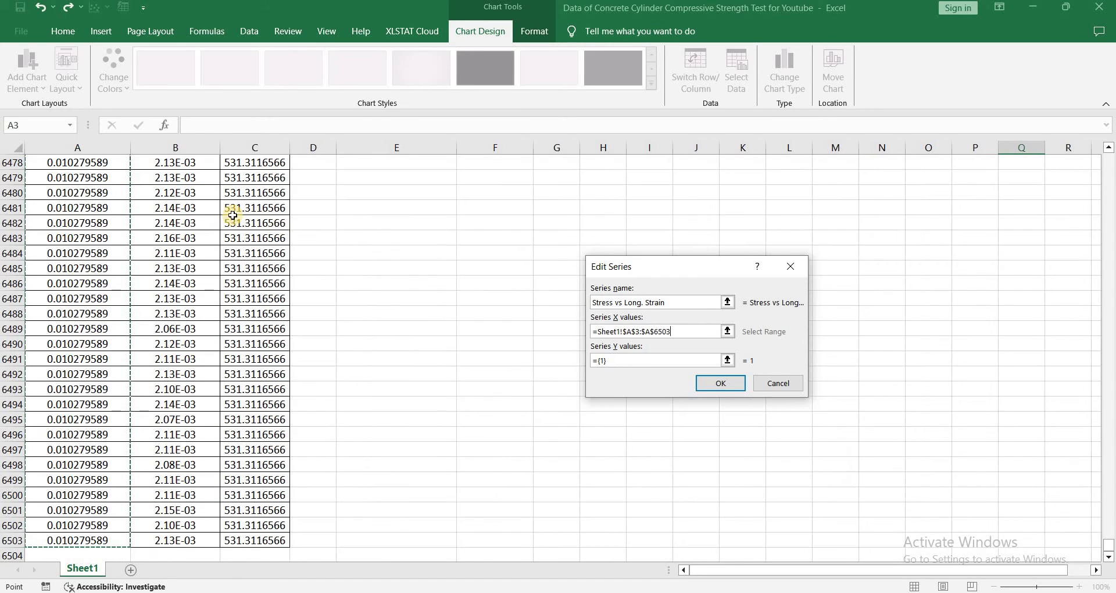
left_click(619, 362)
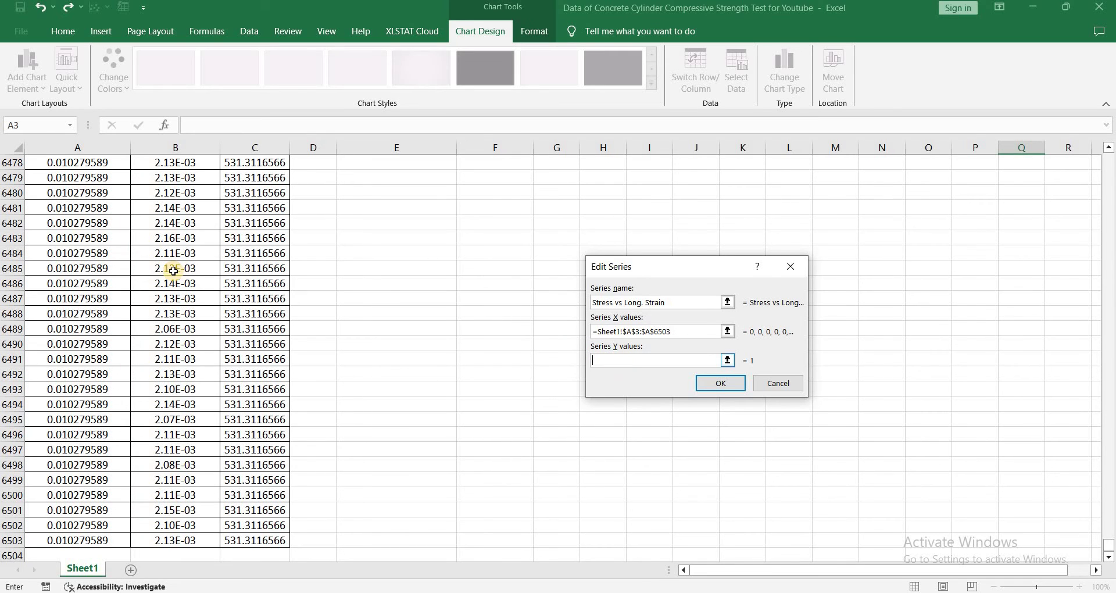
left_click(249, 285)
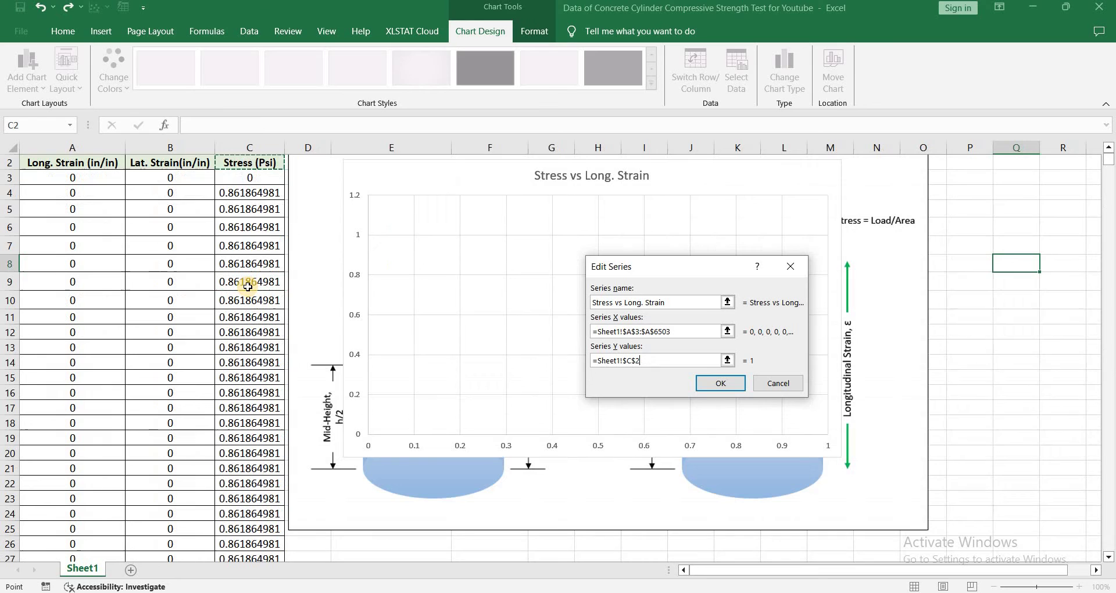
key("Down")
key("ctrl+shift+Down")
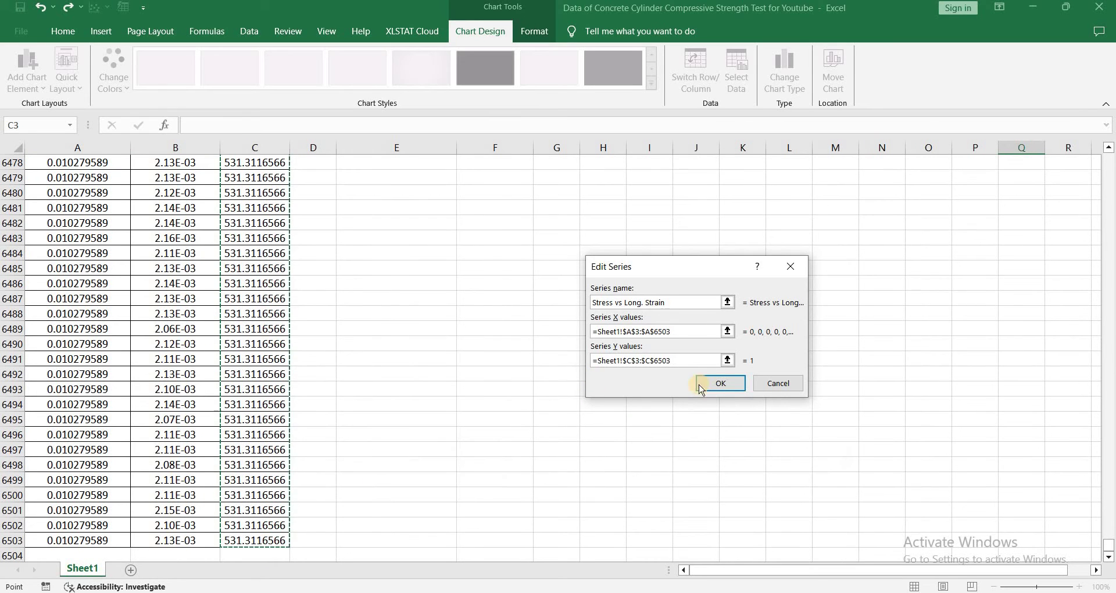
left_click(721, 383)
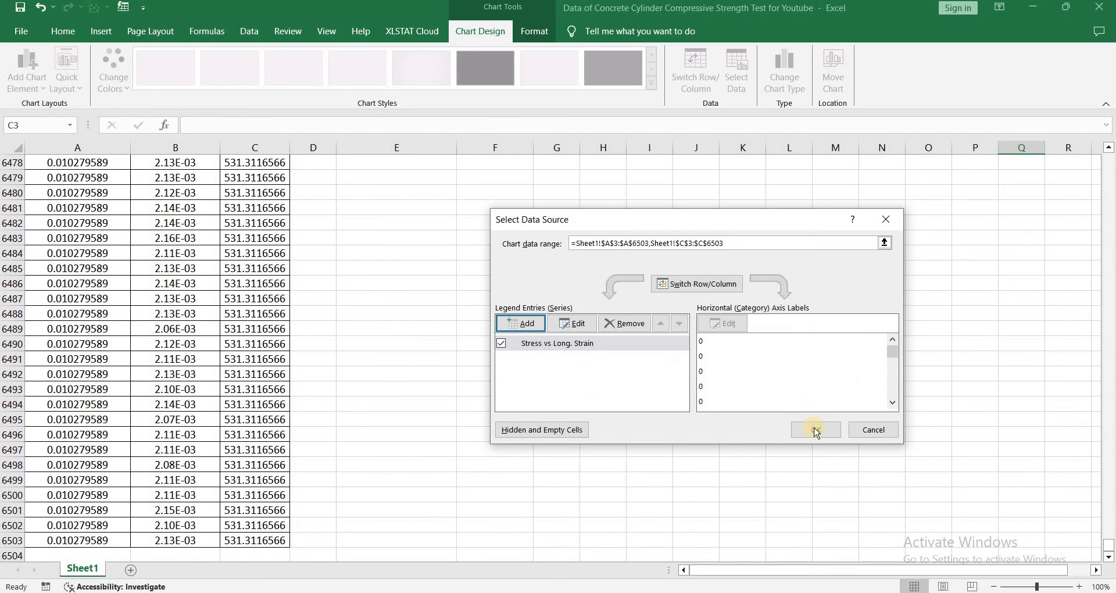
left_click(816, 430)
- Move the chart up-left and enlarge it over the cylinder drawing
left_click(438, 305)
key("ctrl+Up")
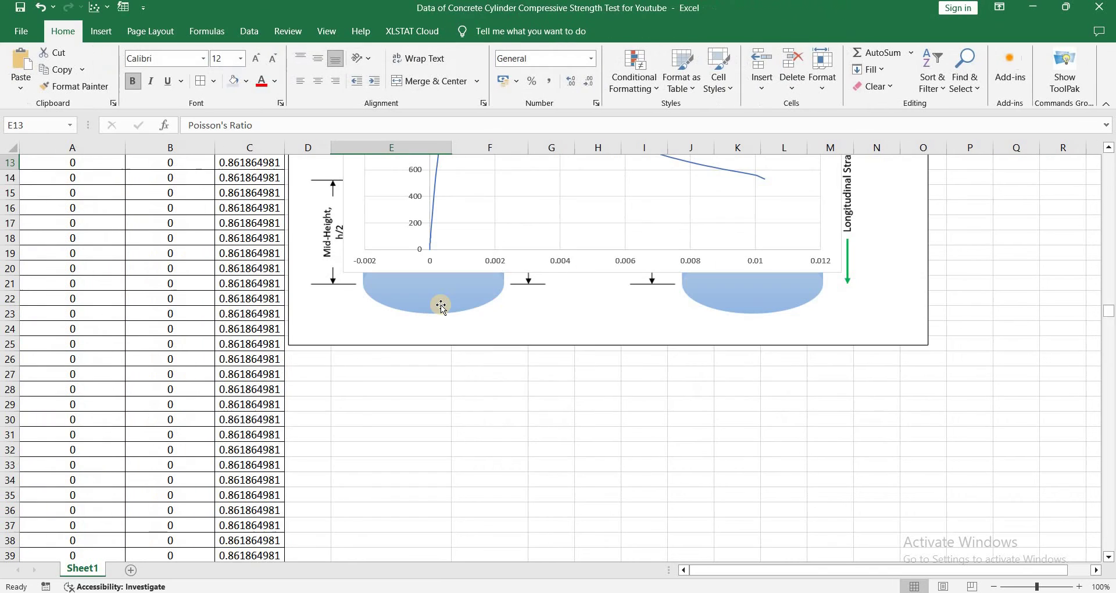
key("ctrl+Up")
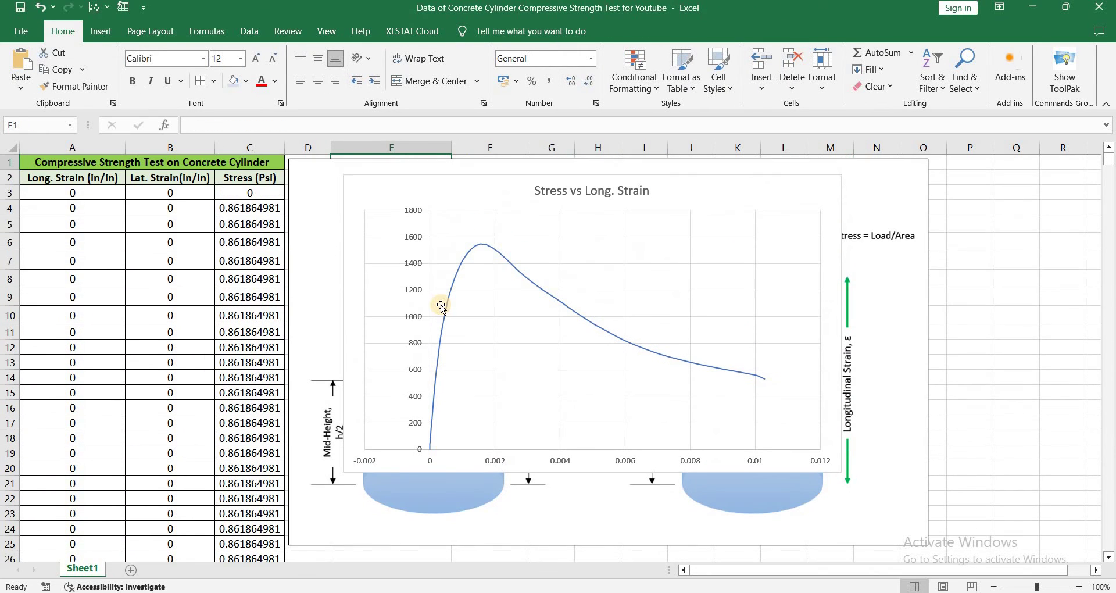
left_click_drag(398, 179, 358, 169)
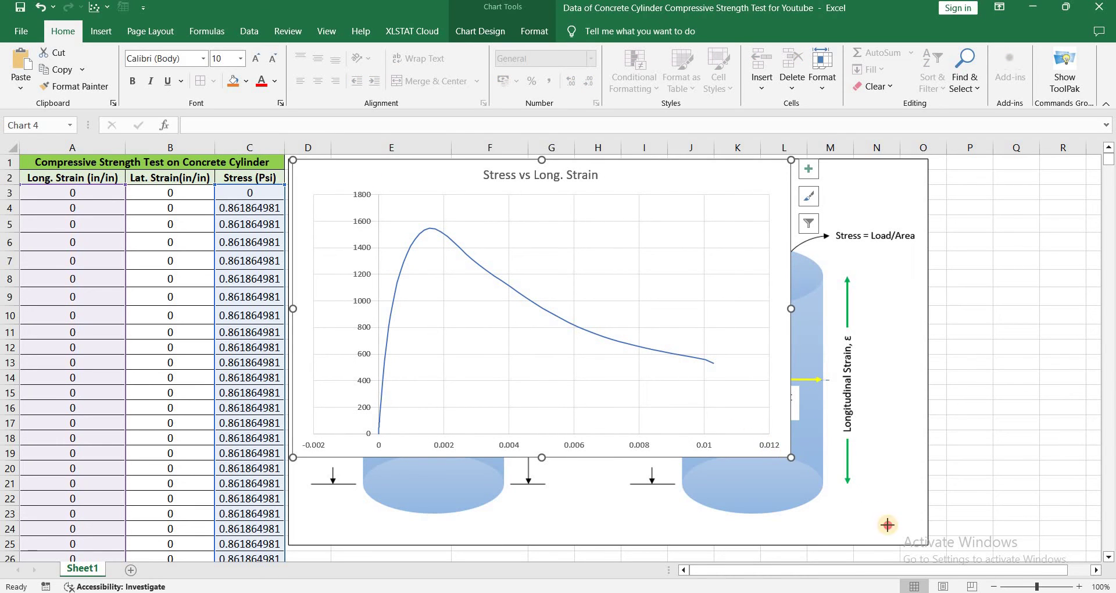
left_click_drag(888, 525, 927, 546)
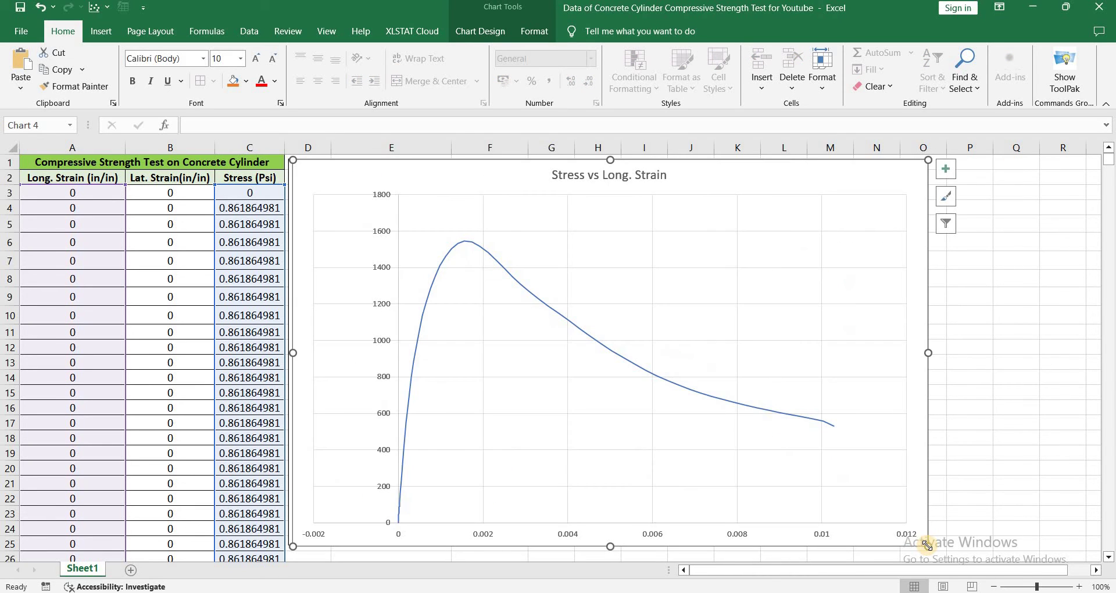
- Set the horizontal strain axis minimum bound to 0
double_click(652, 540)
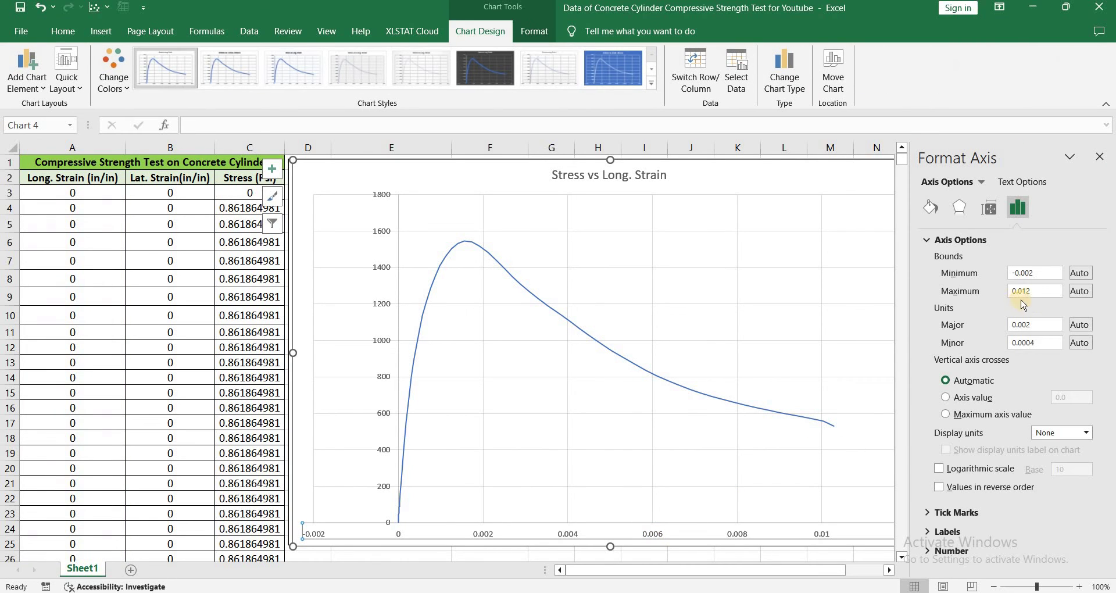
left_click(1044, 275)
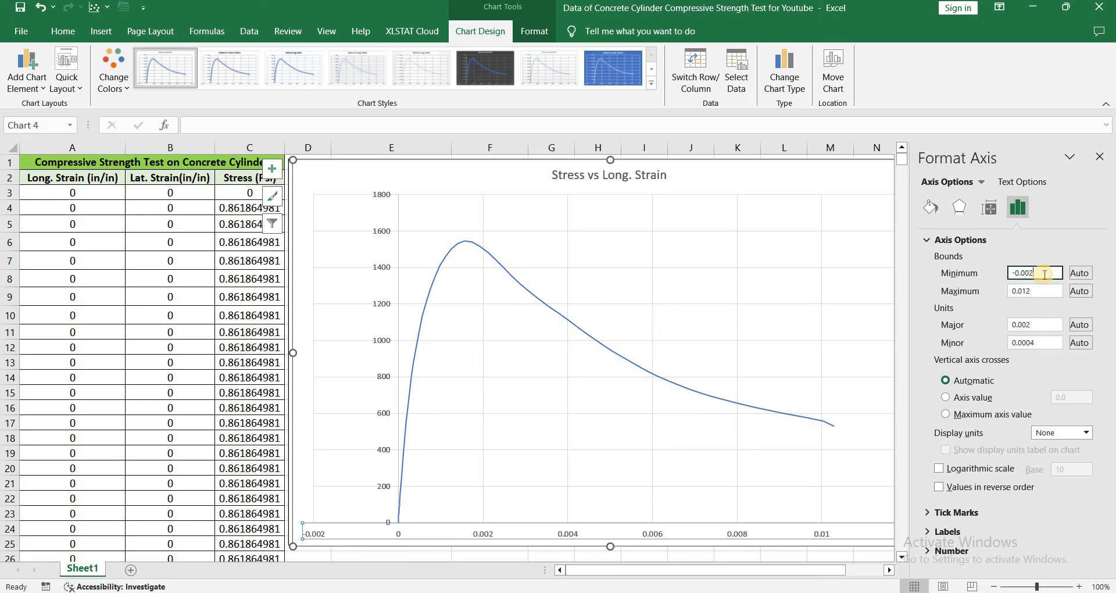
type("0")
key("Return")
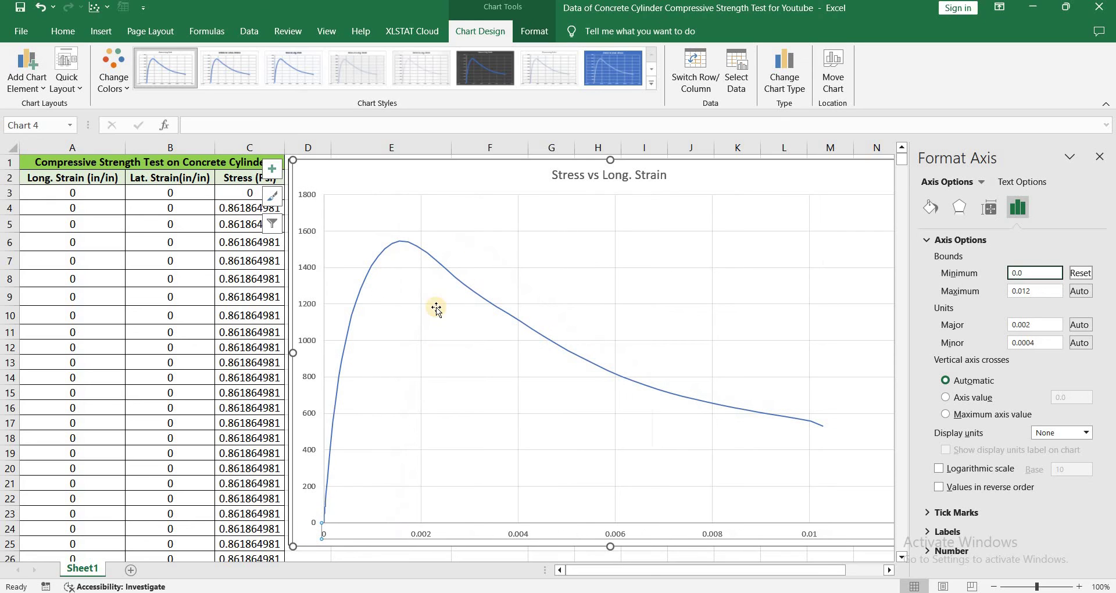
- Set the vertical stress axis maximum bound to 1600
left_click(311, 342)
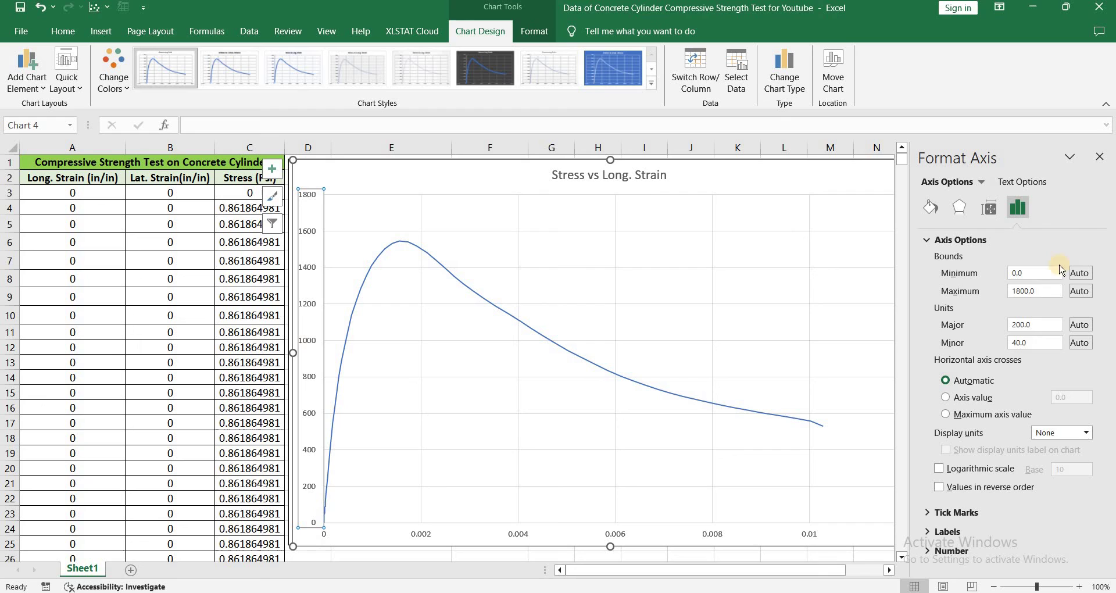
left_click(1041, 292)
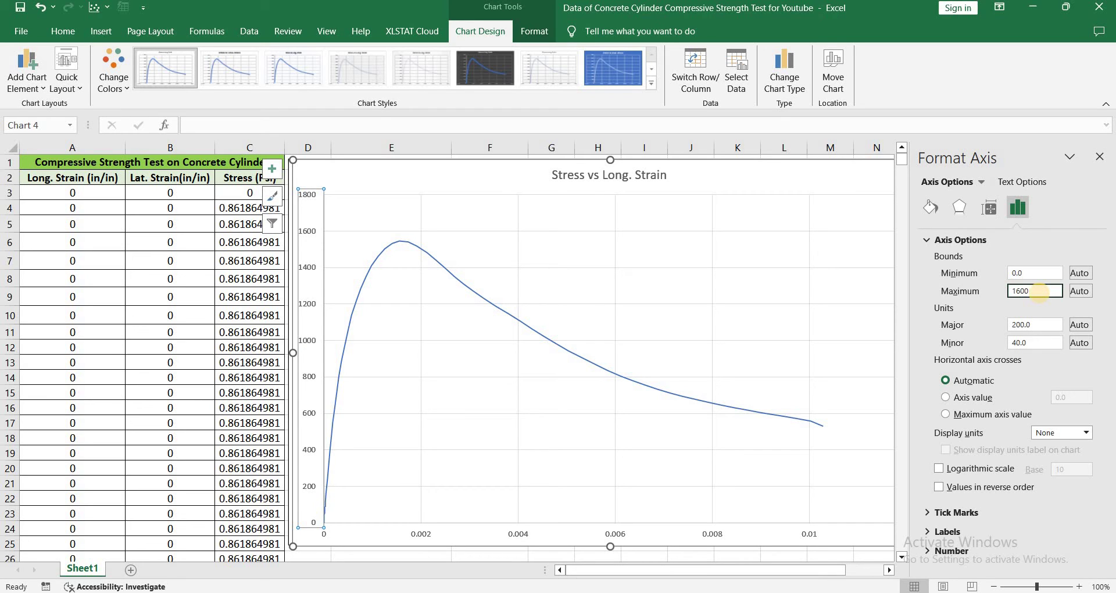
type("1600")
key("Return")
- Change the stress-strain curve's line colour to black
left_click(800, 407)
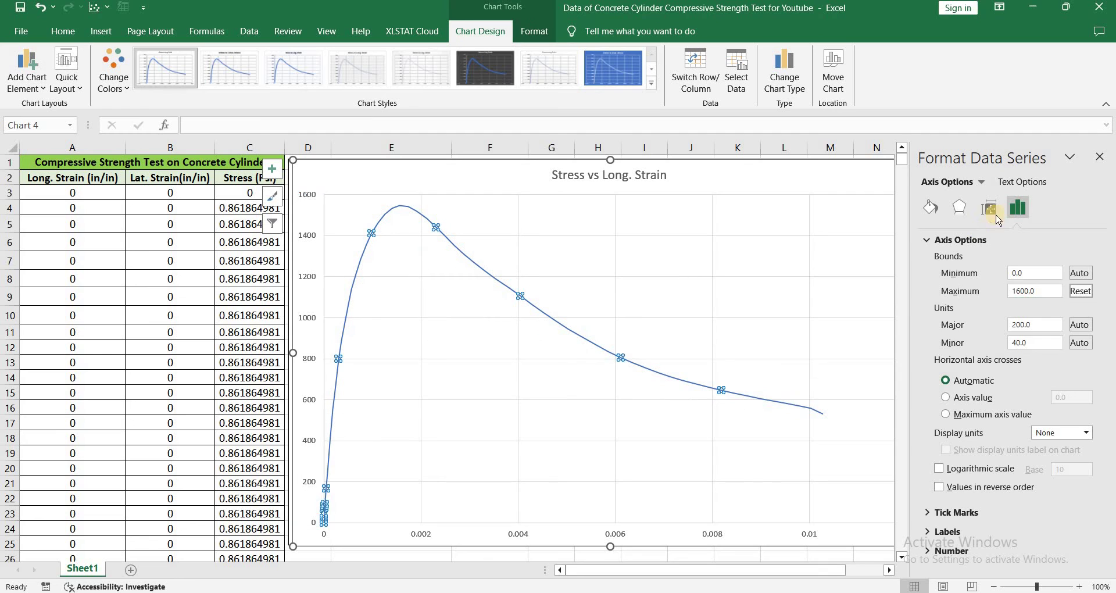
left_click(930, 207)
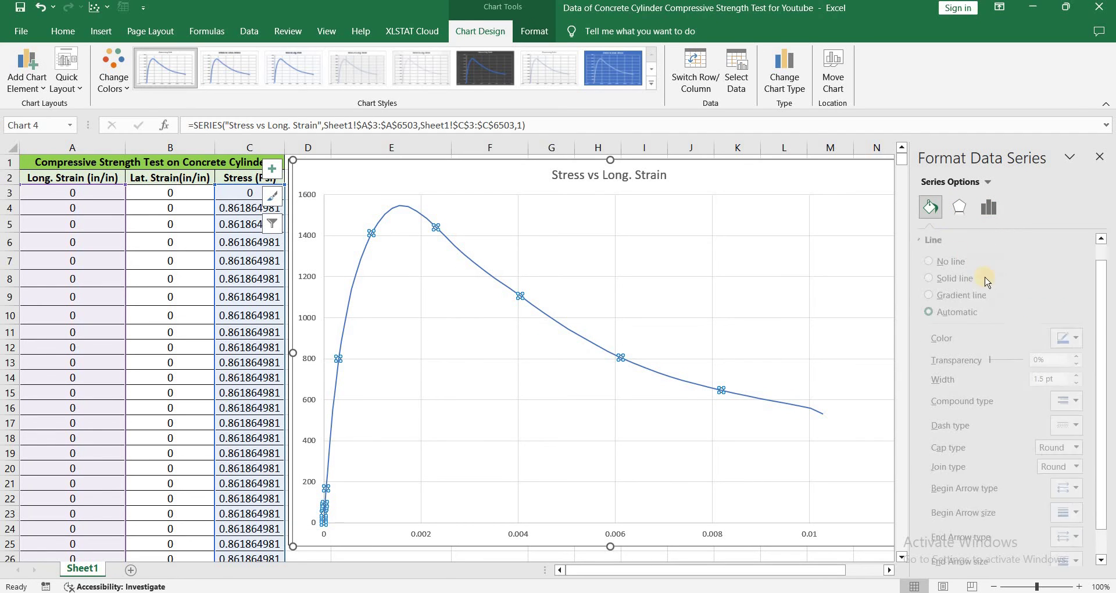
left_click(1077, 338)
left_click(1017, 374)
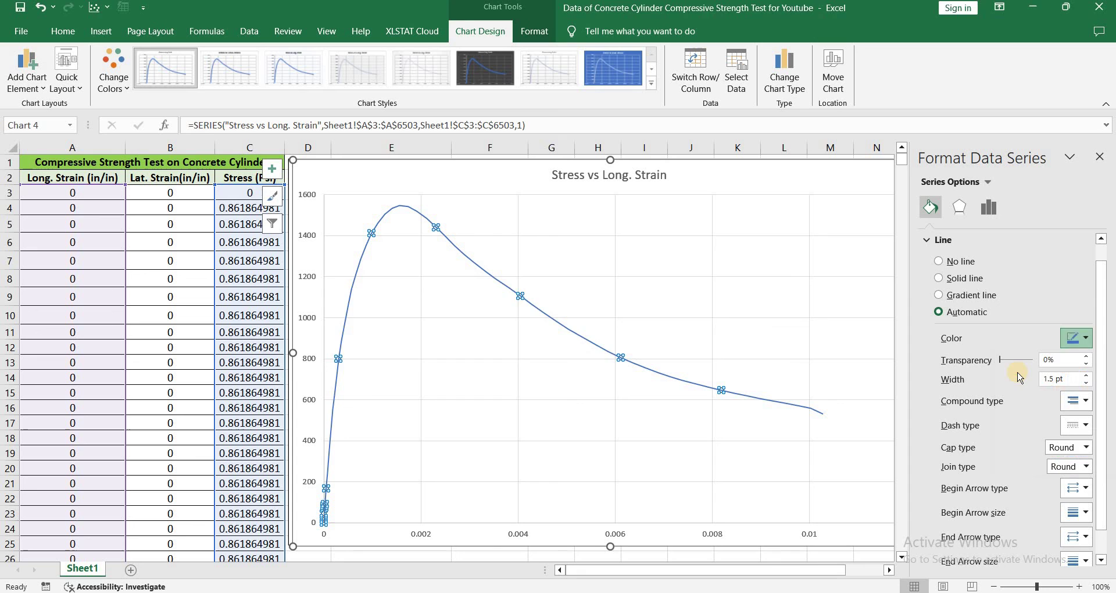
left_click(537, 336)
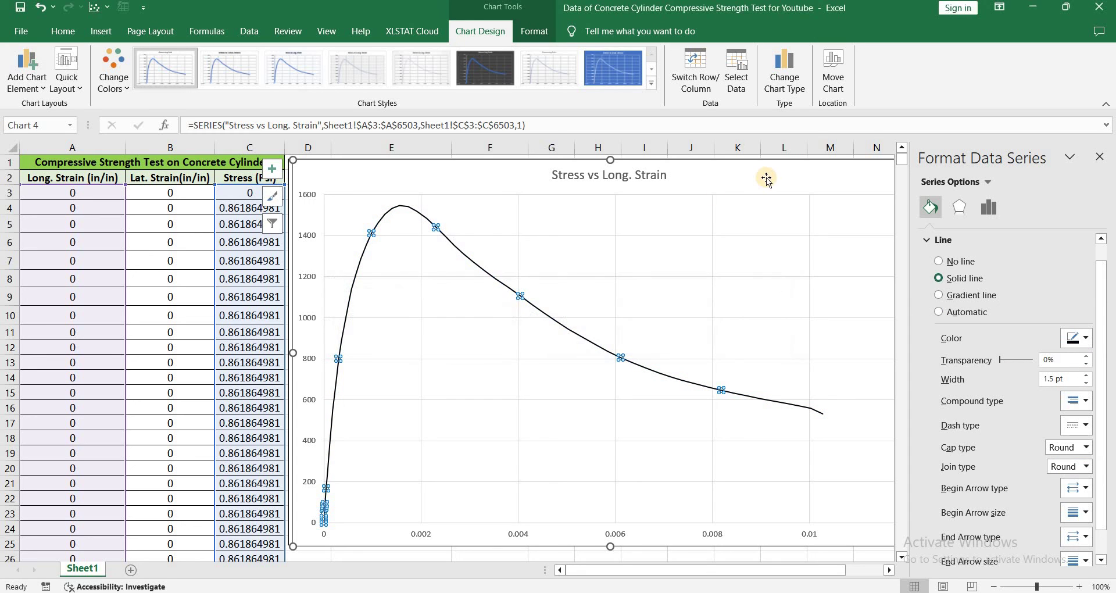
left_click(766, 179)
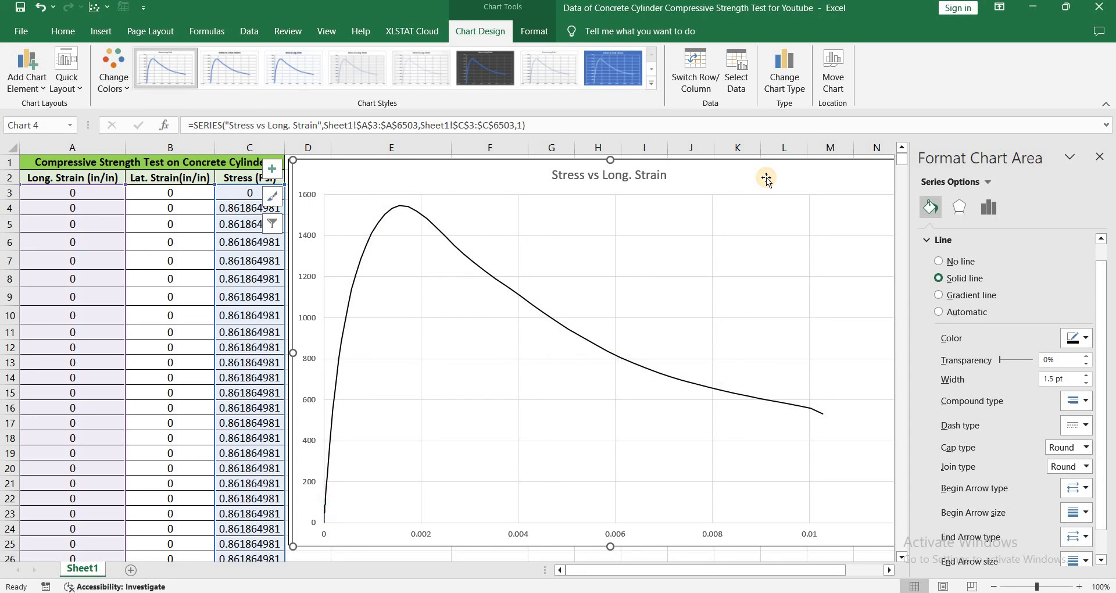
left_click(1099, 157)
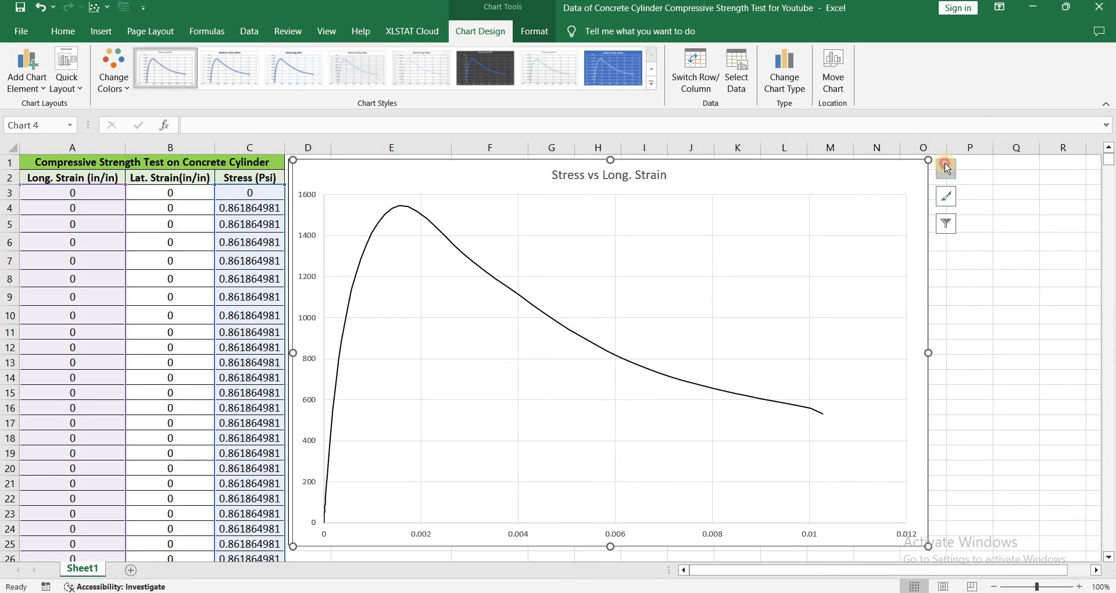
- Add axis titles and a legend positioned at the bottom of the chart
left_click(944, 172)
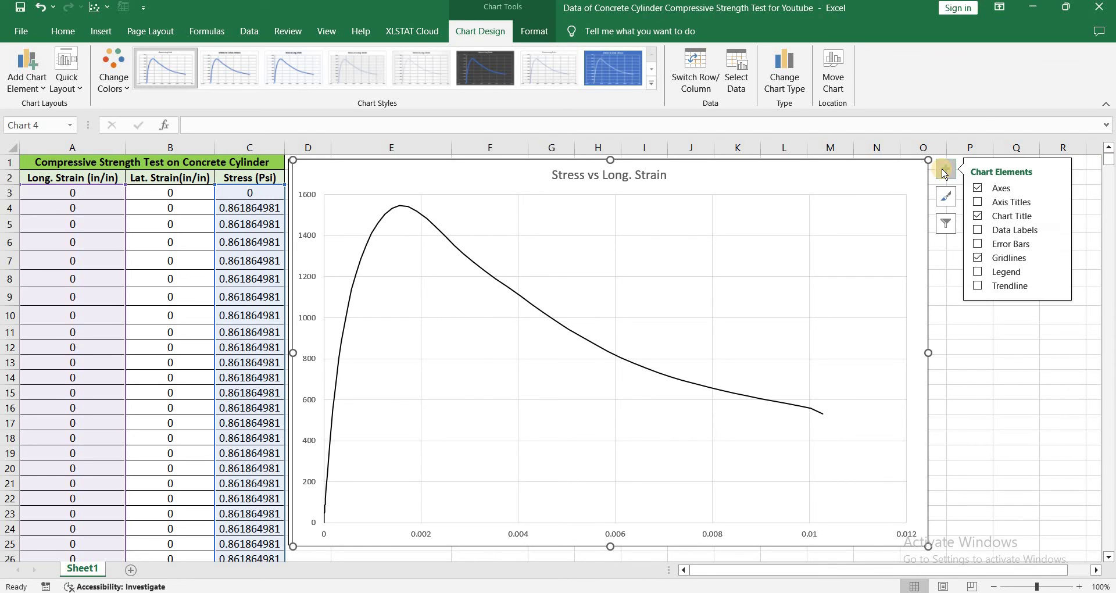
left_click(978, 201)
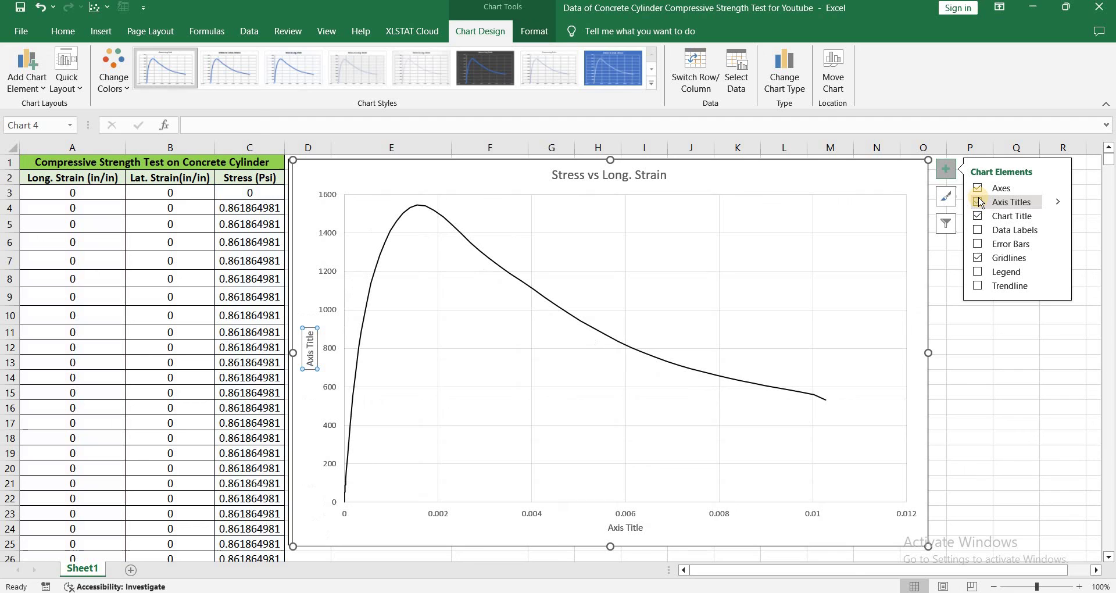
left_click(978, 272)
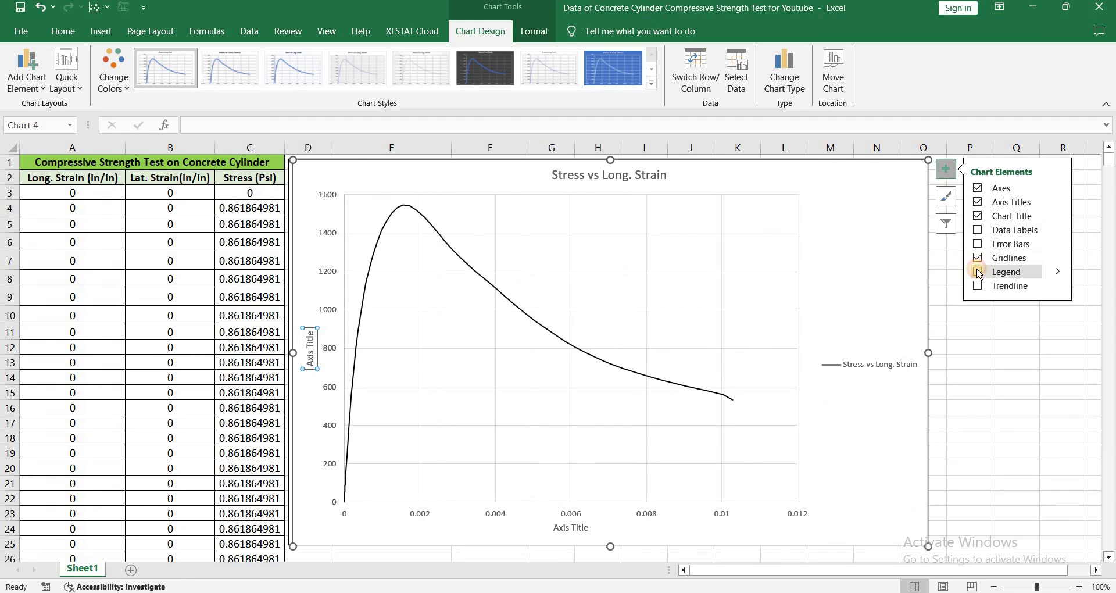
left_click(1057, 272)
left_click(934, 330)
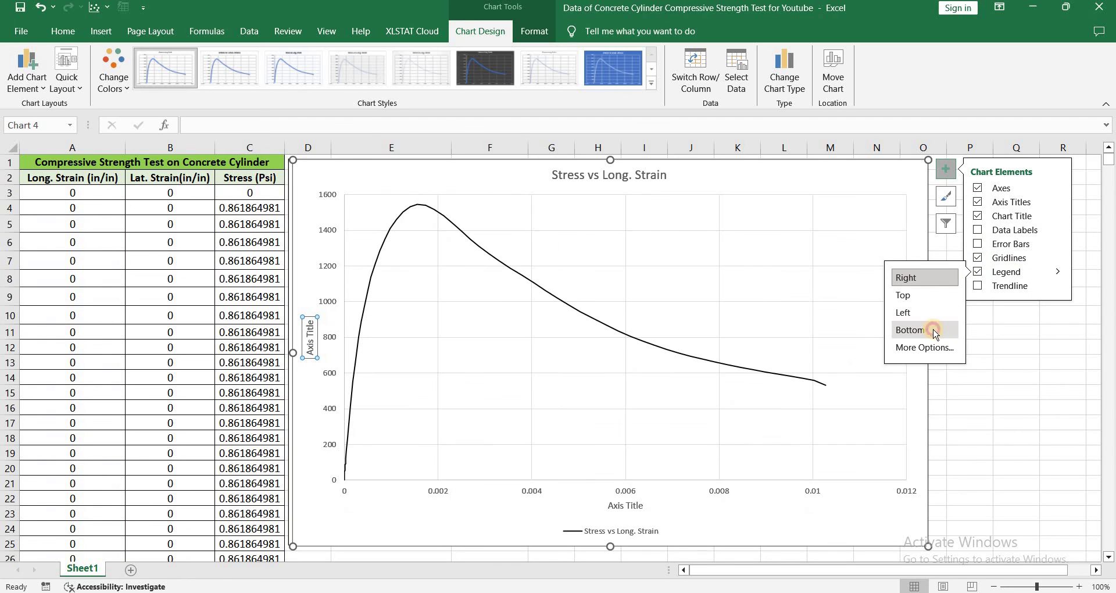
- Replace the axis title placeholders with 'Long. Strain (in/in)' and 'Stress, psi'
triple_click(635, 505)
type("Long. Strain")
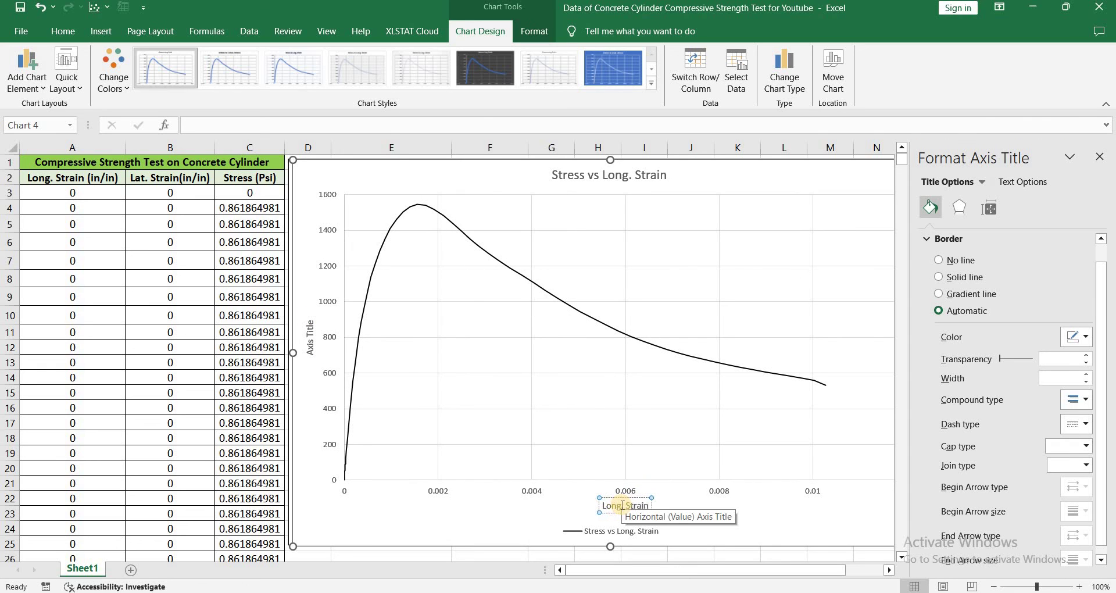
type(" (in/in)")
triple_click(309, 340)
key("BackSpace")
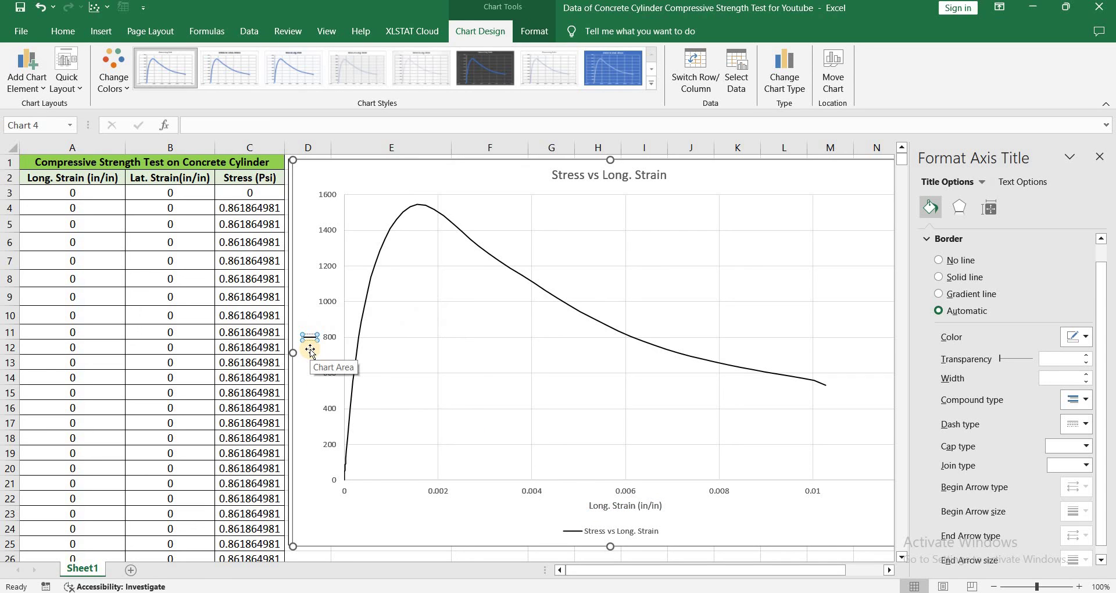
type("Stress, psi")
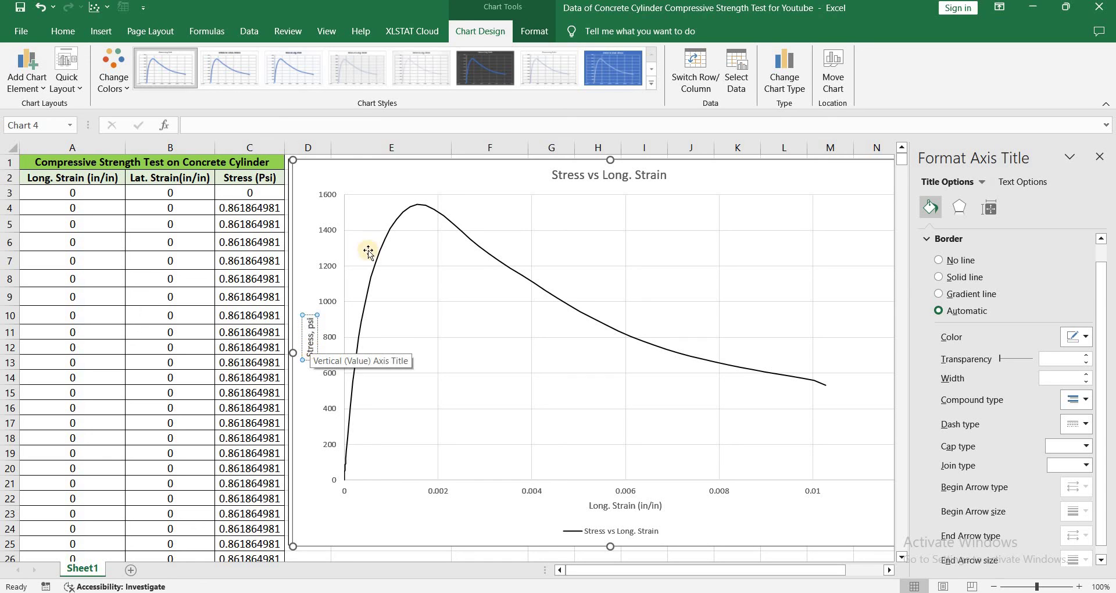
left_click(390, 183)
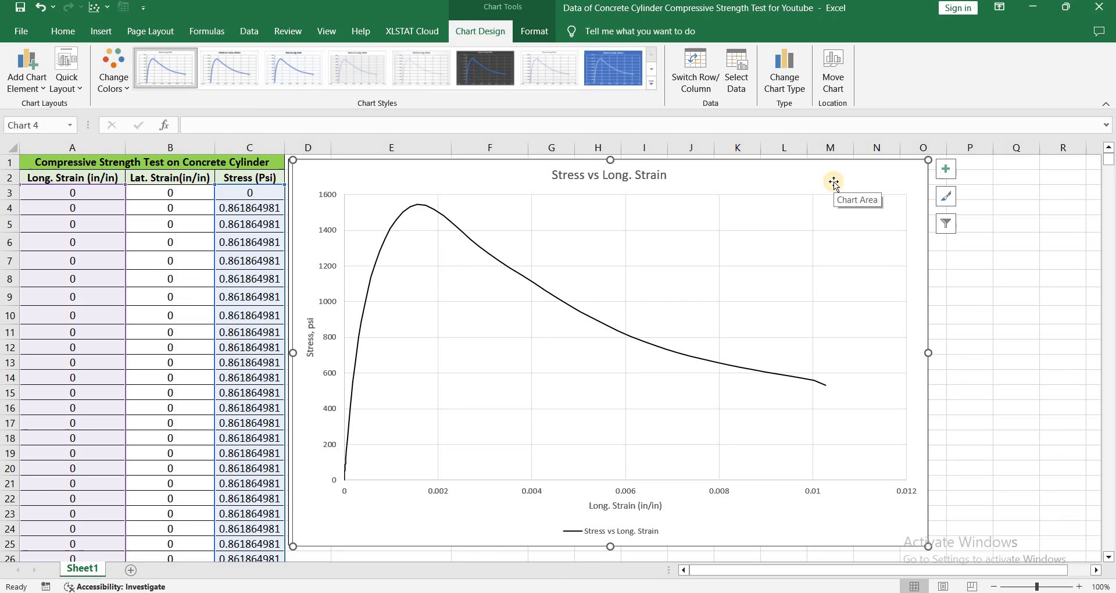